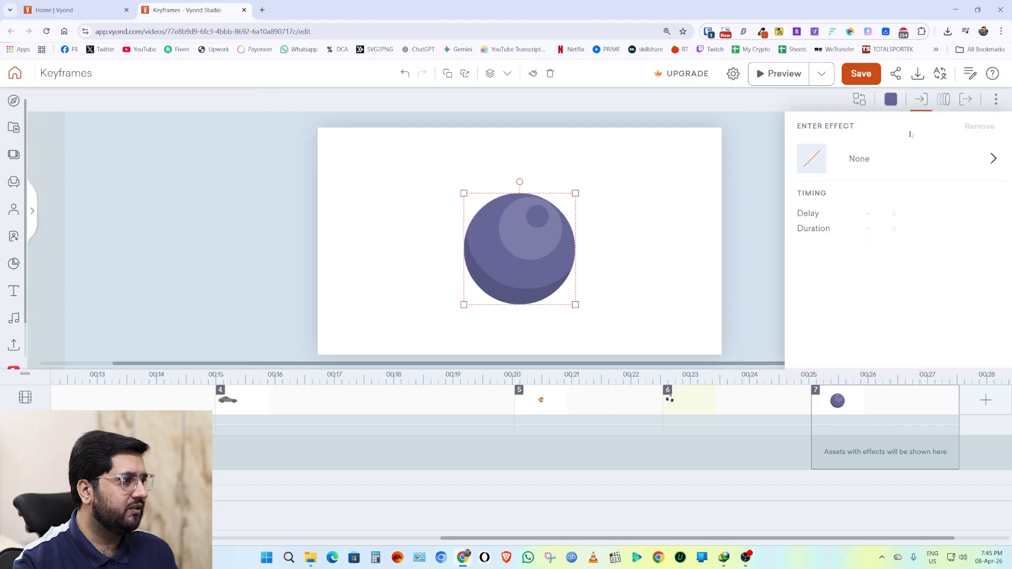
# Apply a Fade enter effect to the exercise ball and lengthen it to about 1 second
pyautogui.click(885, 157)
pyautogui.scroll(-5, 850, 303)
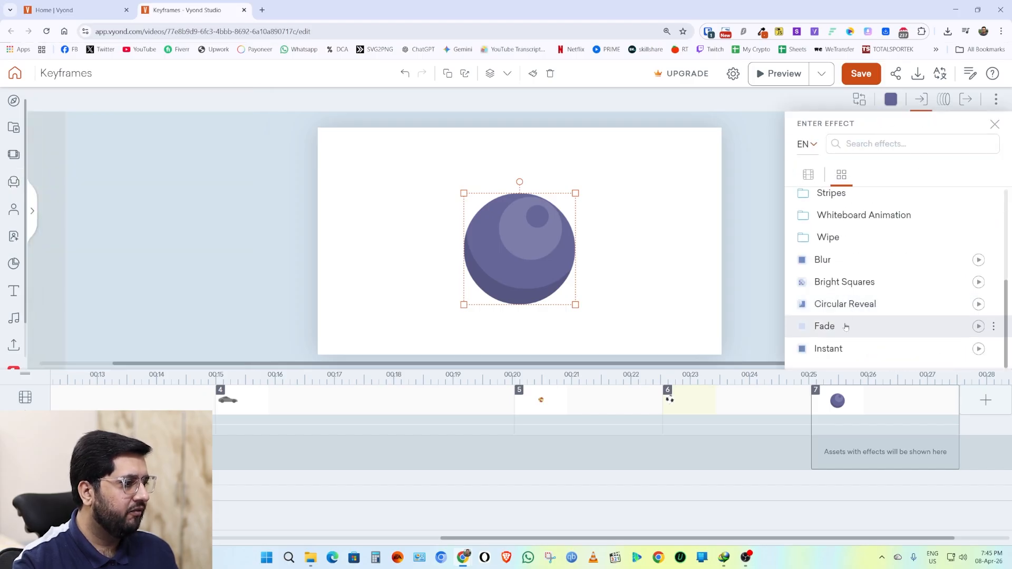
pyautogui.click(849, 325)
pyautogui.hscroll(3, 715, 506)
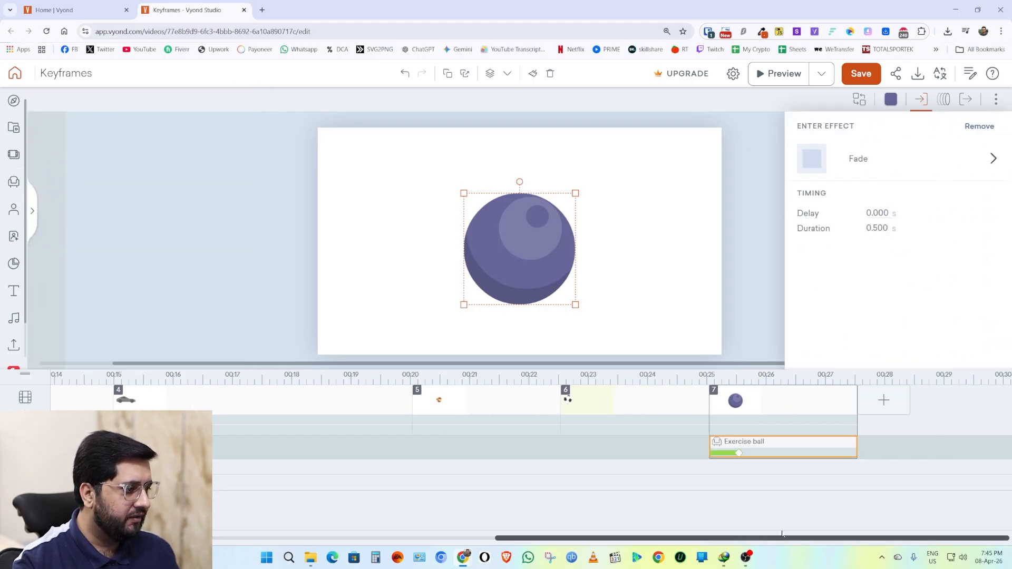
pyautogui.moveTo(733, 458); pyautogui.dragTo(762, 452)
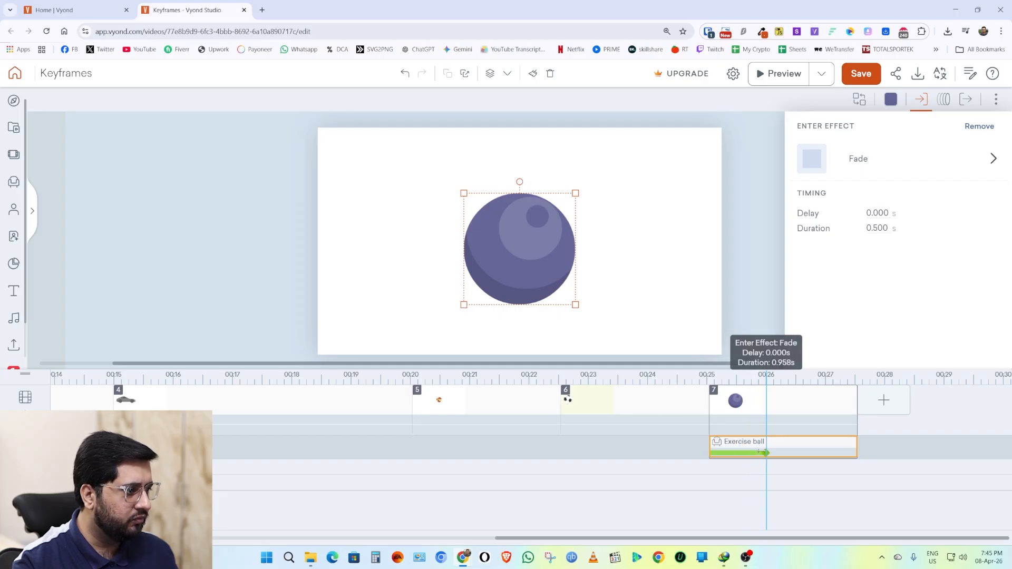
pyautogui.moveTo(762, 452); pyautogui.dragTo(768, 453)
# Preview the exercise ball scene to check its Fade enter effect
pyautogui.click(747, 295)
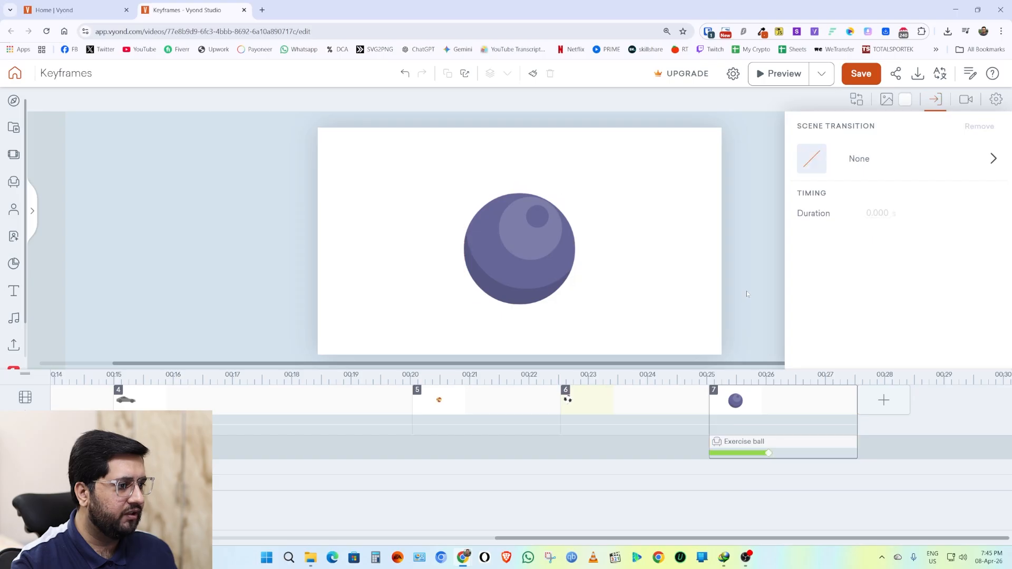
pyautogui.click(779, 73)
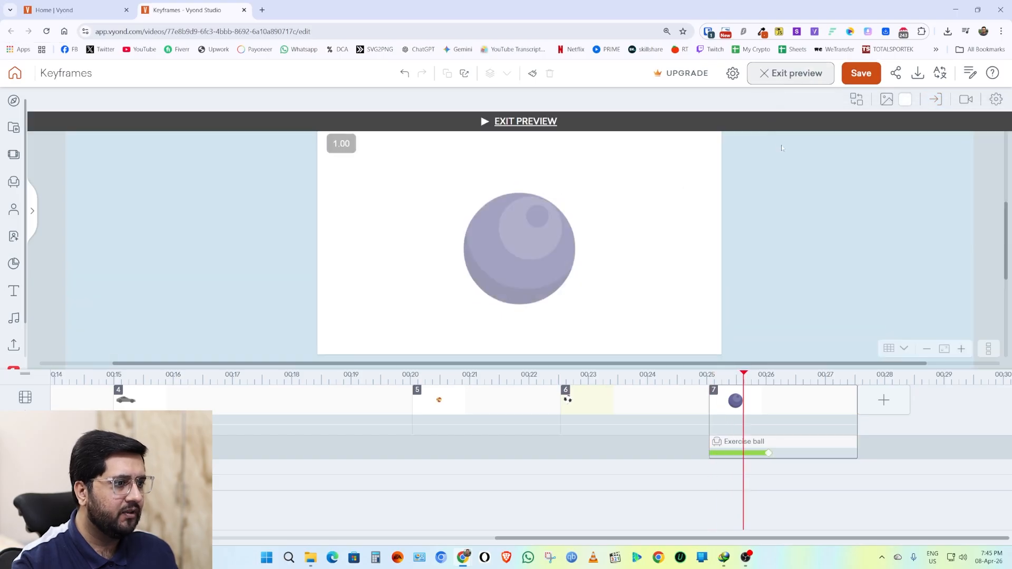
pyautogui.click(790, 73)
pyautogui.click(496, 226)
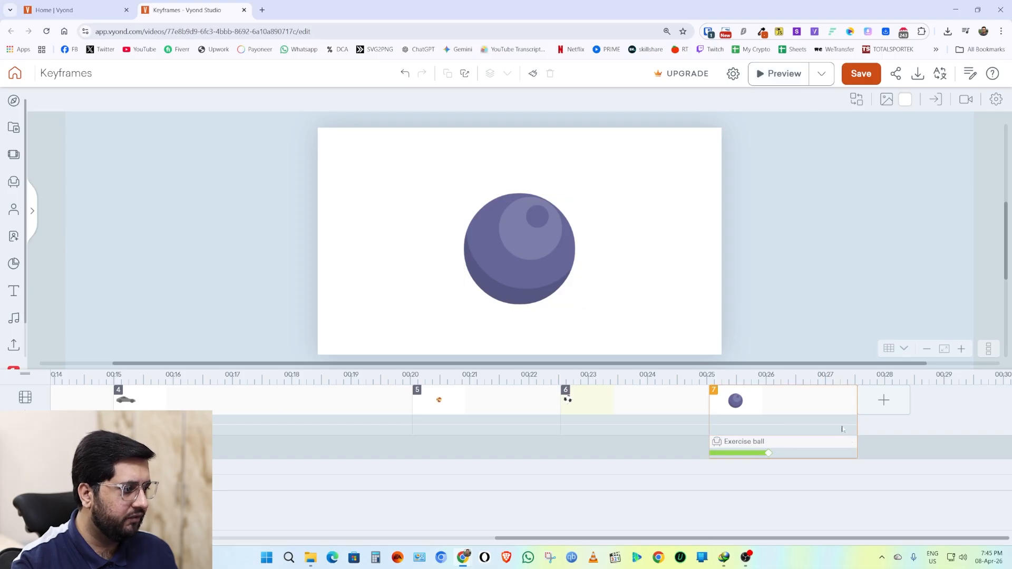
# Extend scene 7 to about 5 seconds and preview the ball's Fade enter effect stretched to about 4 seconds
pyautogui.moveTo(855, 411); pyautogui.dragTo(1005, 411)
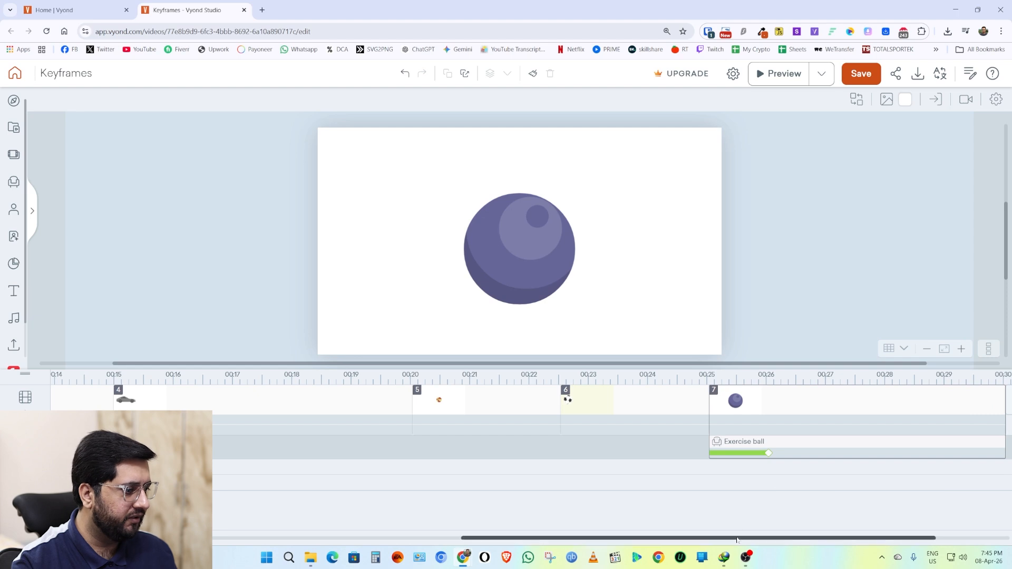
pyautogui.moveTo(779, 538); pyautogui.dragTo(854, 524)
pyautogui.moveTo(621, 452); pyautogui.dragTo(798, 441)
pyautogui.click(790, 74)
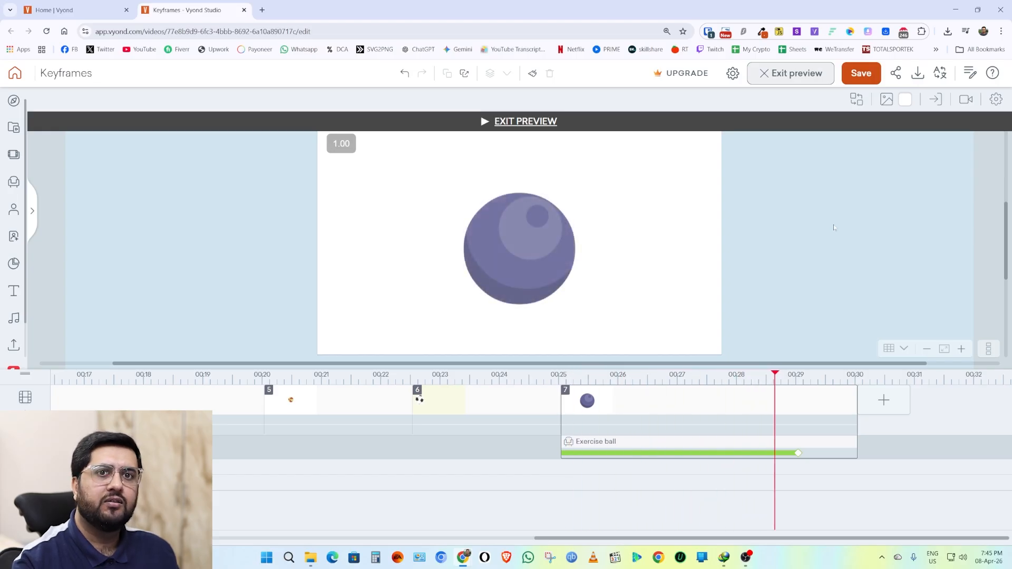
pyautogui.click(789, 74)
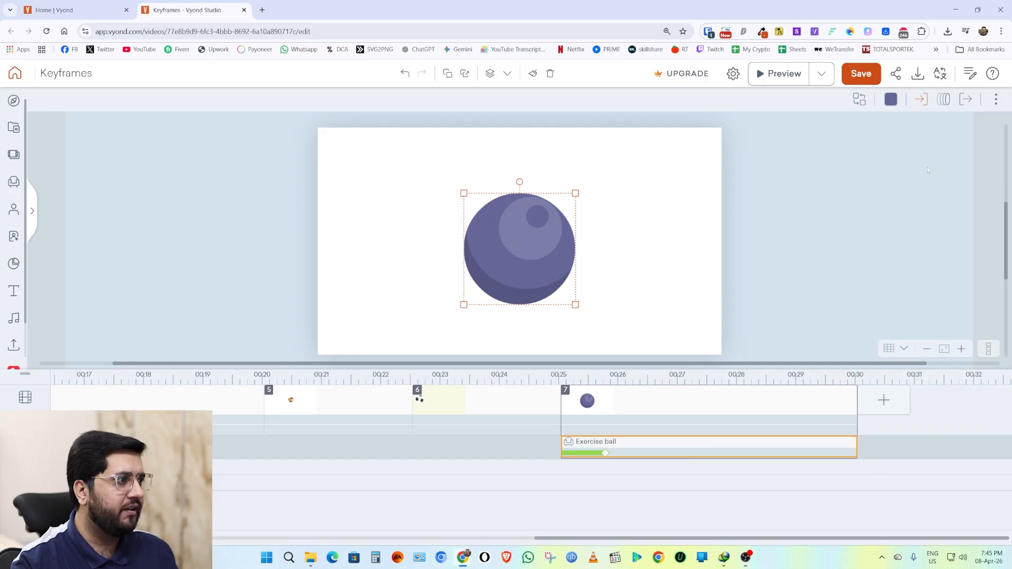
# Add a Fade exit effect to the exercise ball and lengthen it to about 3.5 seconds
pyautogui.click(965, 99)
pyautogui.click(833, 157)
pyautogui.scroll(-3, 858, 316)
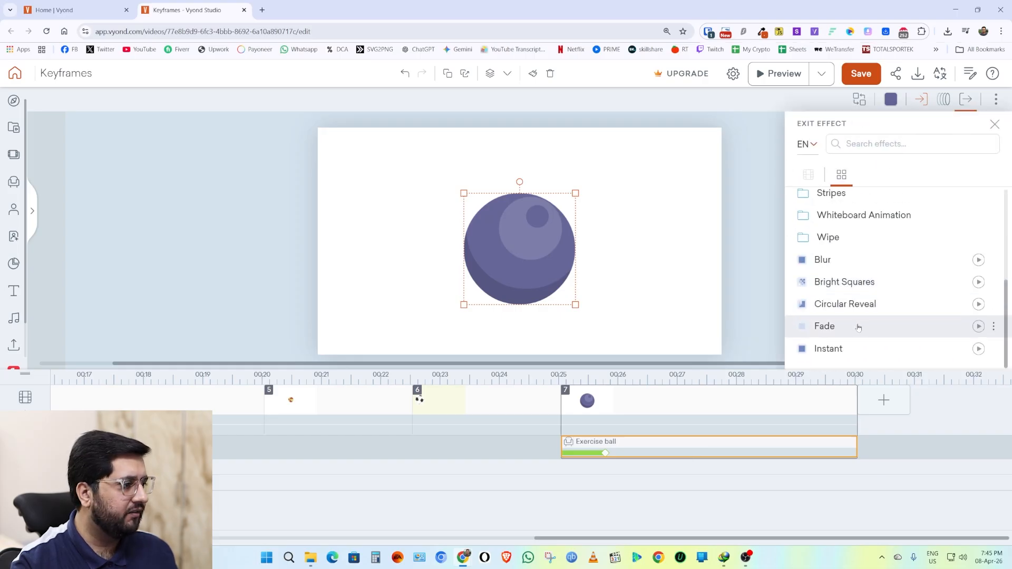
pyautogui.click(858, 327)
pyautogui.moveTo(826, 453); pyautogui.dragTo(647, 453)
# Preview the ball fading in and out, and save the video
pyautogui.click(780, 296)
pyautogui.click(780, 74)
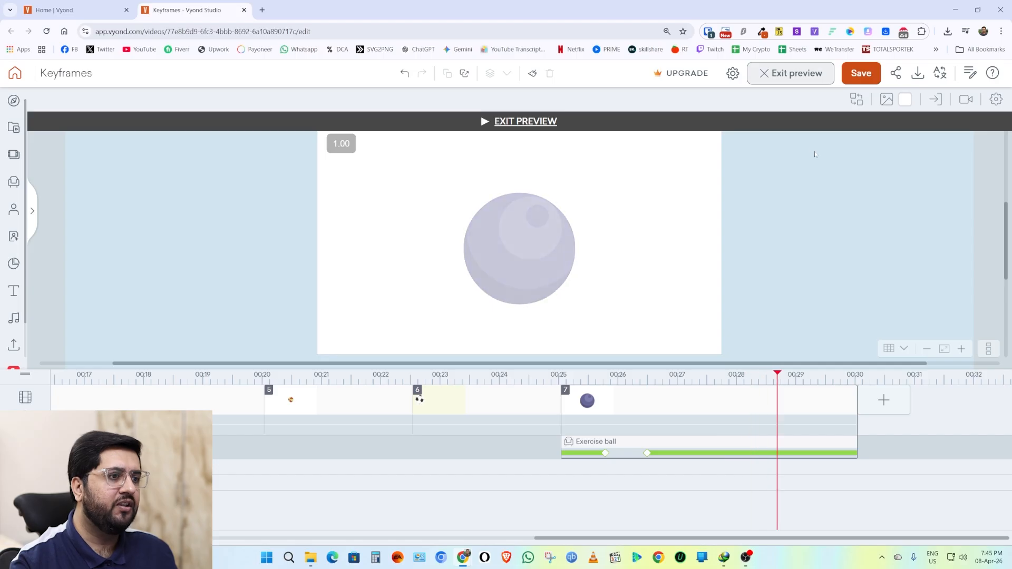
pyautogui.click(809, 242)
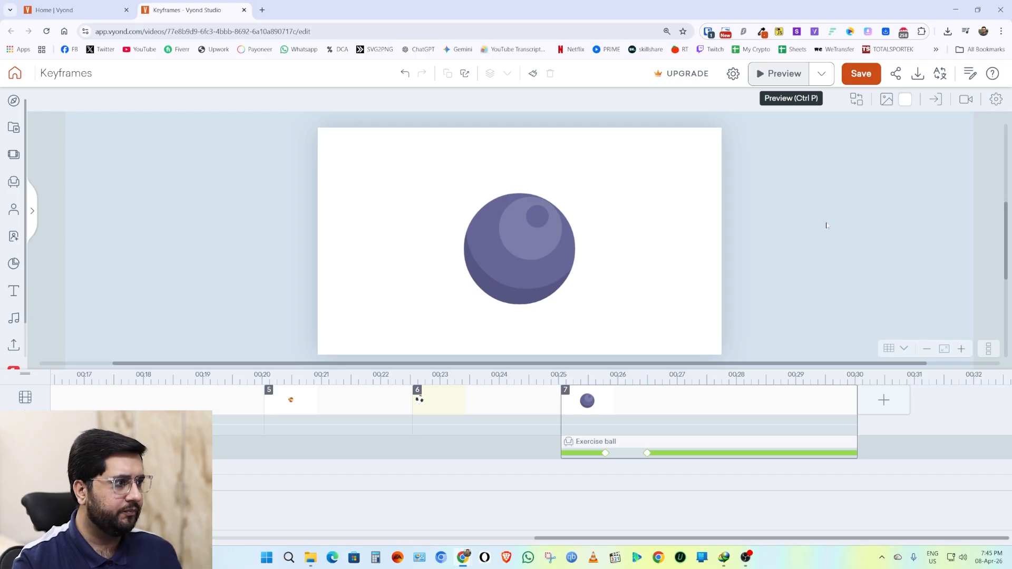
pyautogui.hotkey('ctrl', 's')
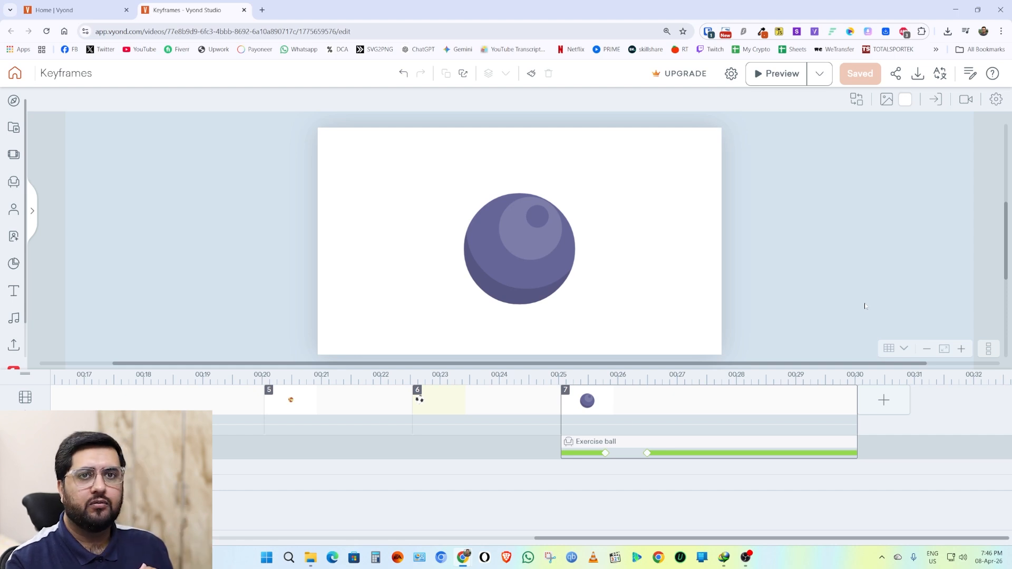
# Search the scene templates for "car" and add the blue car against an orange city skyline as a new scene after scene 7
pyautogui.click(883, 400)
pyautogui.click(891, 463)
pyautogui.doubleClick(95, 104)
pyautogui.write('car')
pyautogui.press('Return')
pyautogui.scroll(-10, 170, 273)
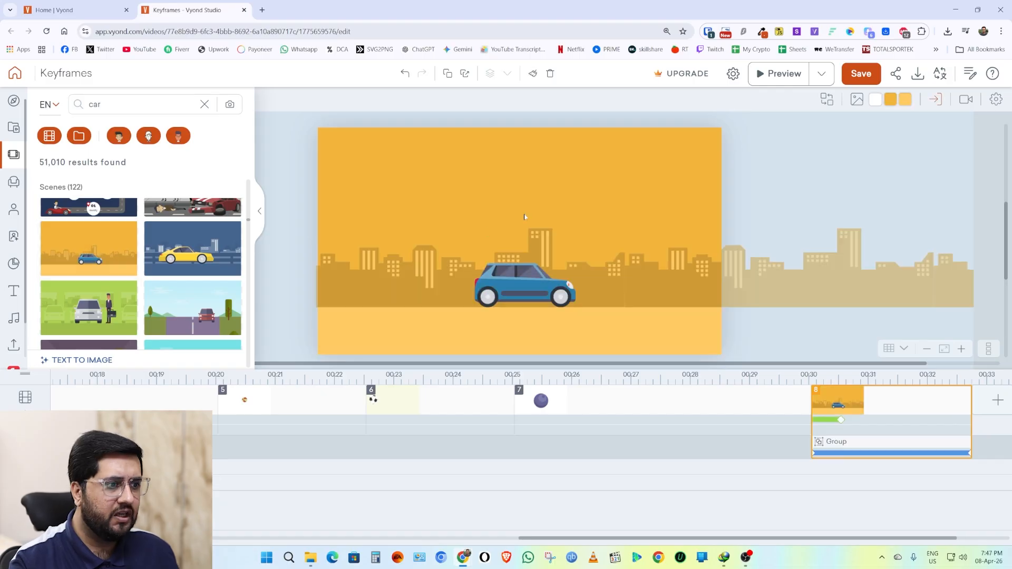
# Preview the new car scene and remove its Circular Reveal scene transition
pyautogui.click(783, 72)
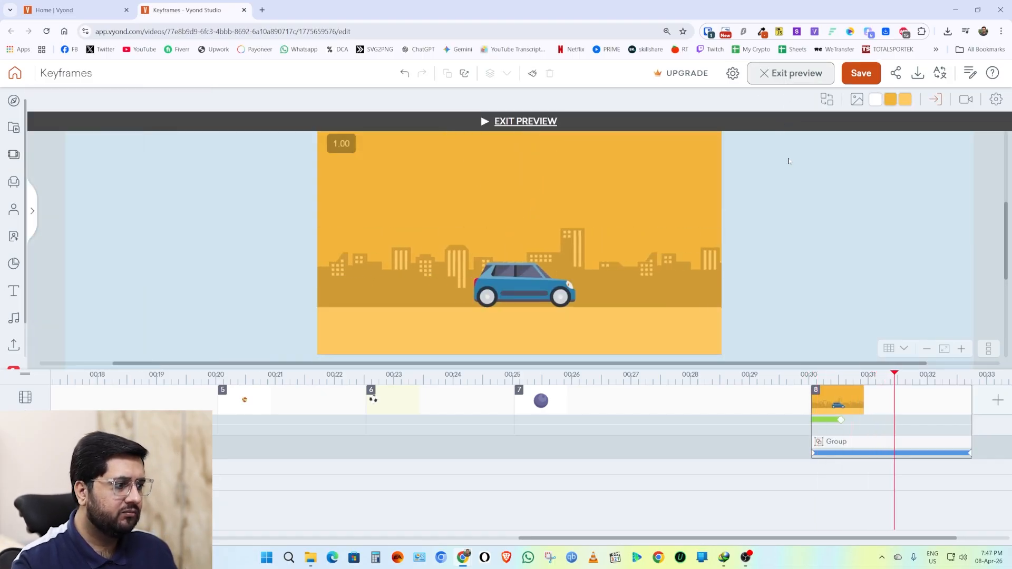
pyautogui.click(791, 74)
pyautogui.click(935, 99)
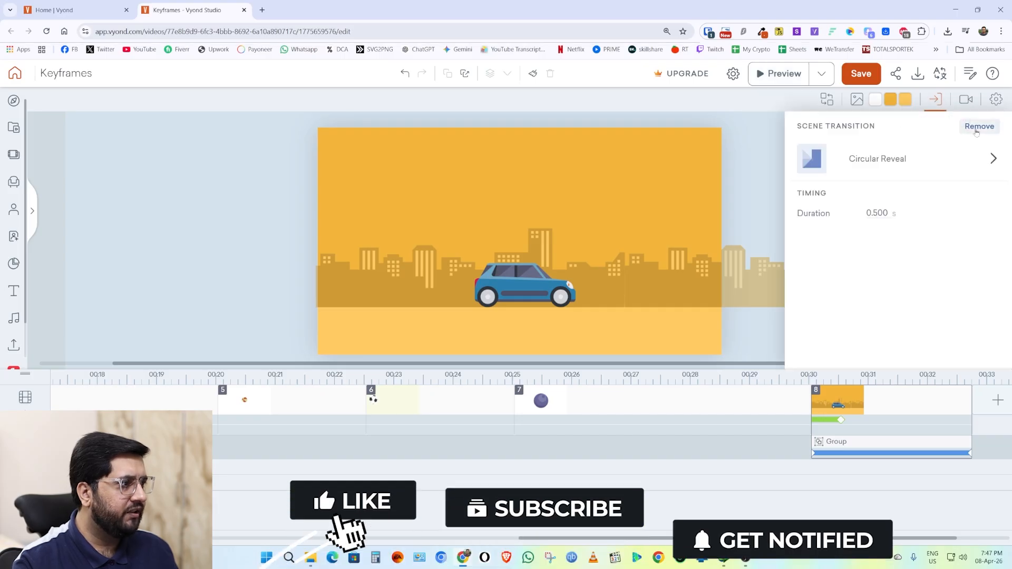
pyautogui.moveTo(775, 539); pyautogui.dragTo(829, 538)
# Preview the car scene again and inspect the motion path of the skyline group behind the car
pyautogui.click(806, 446)
pyautogui.click(746, 204)
pyautogui.click(780, 73)
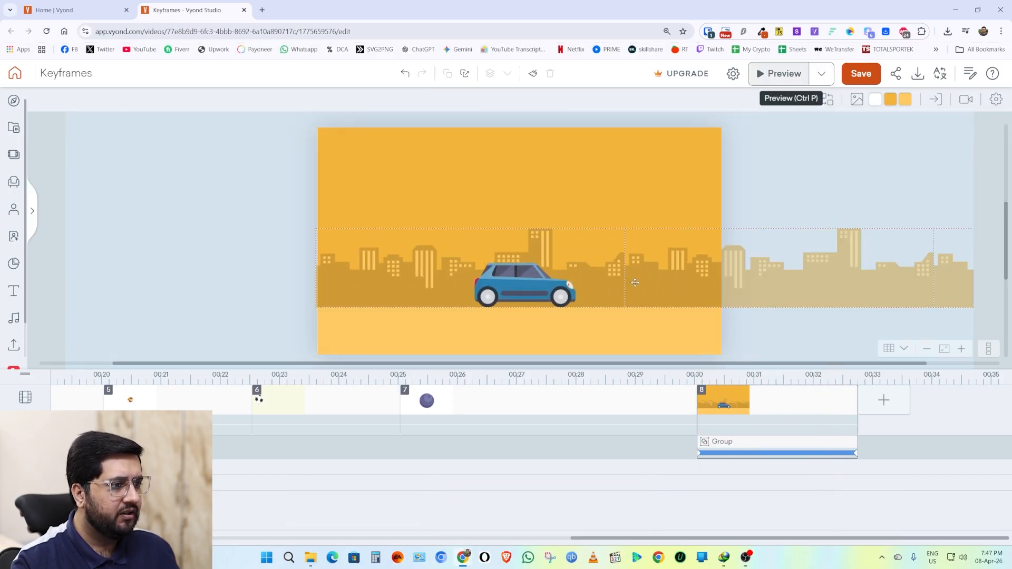
pyautogui.click(523, 290)
pyautogui.click(623, 285)
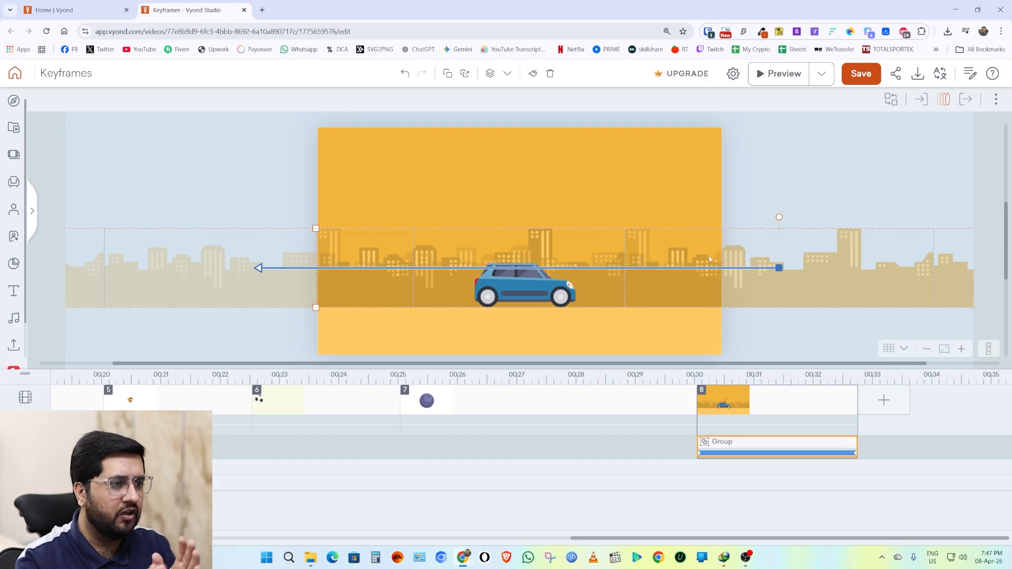
pyautogui.click(629, 165)
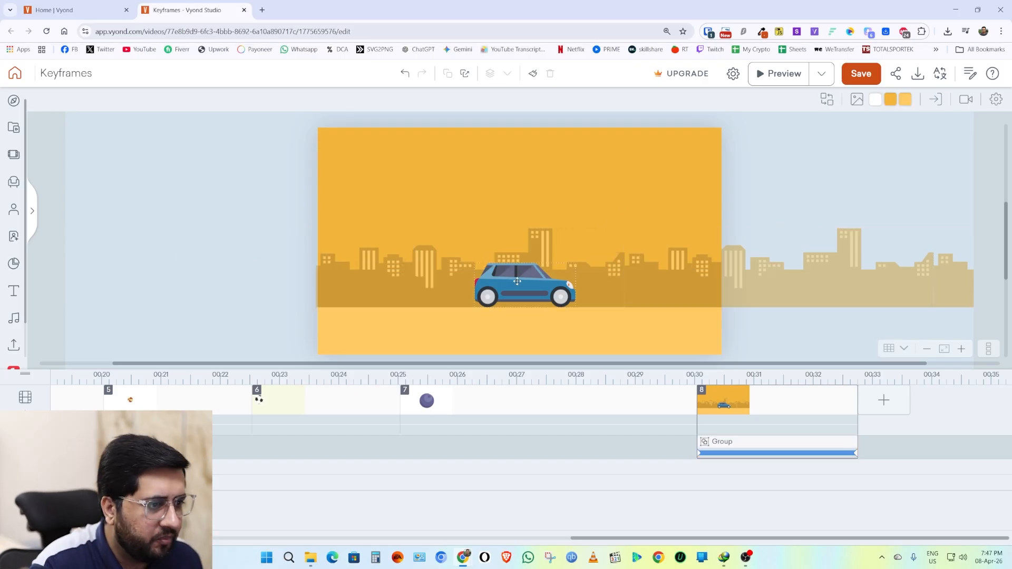
# Reposition the blue car near the left edge of the scene, on the same ground line
pyautogui.moveTo(517, 282); pyautogui.dragTo(408, 282)
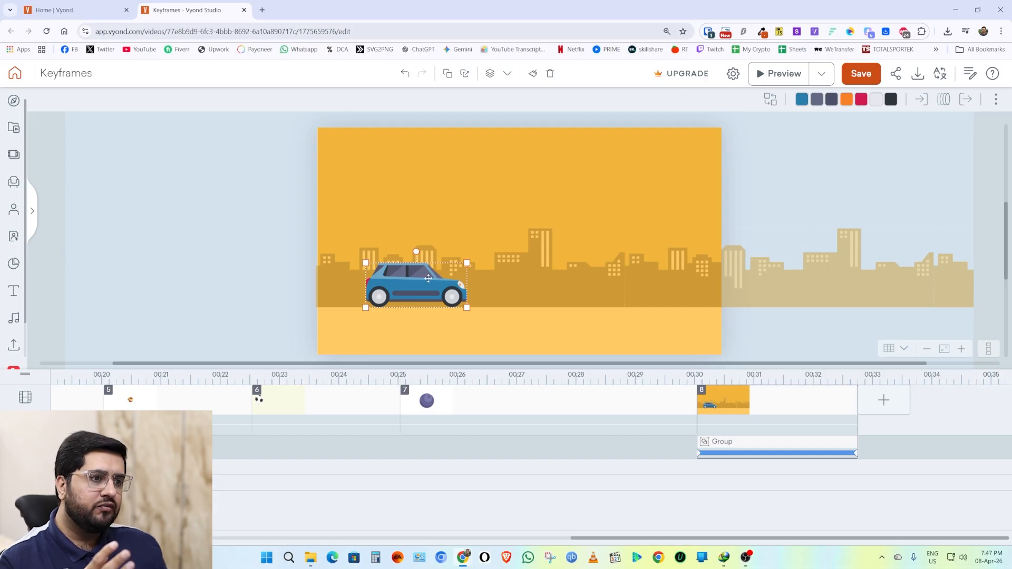
pyautogui.moveTo(422, 281); pyautogui.dragTo(607, 283)
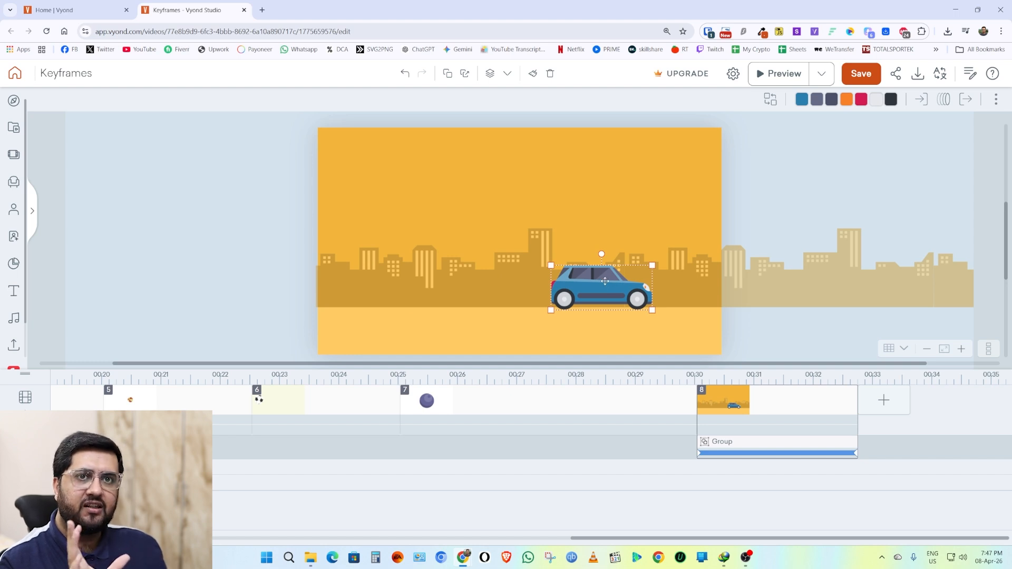
pyautogui.moveTo(605, 281); pyautogui.dragTo(420, 279)
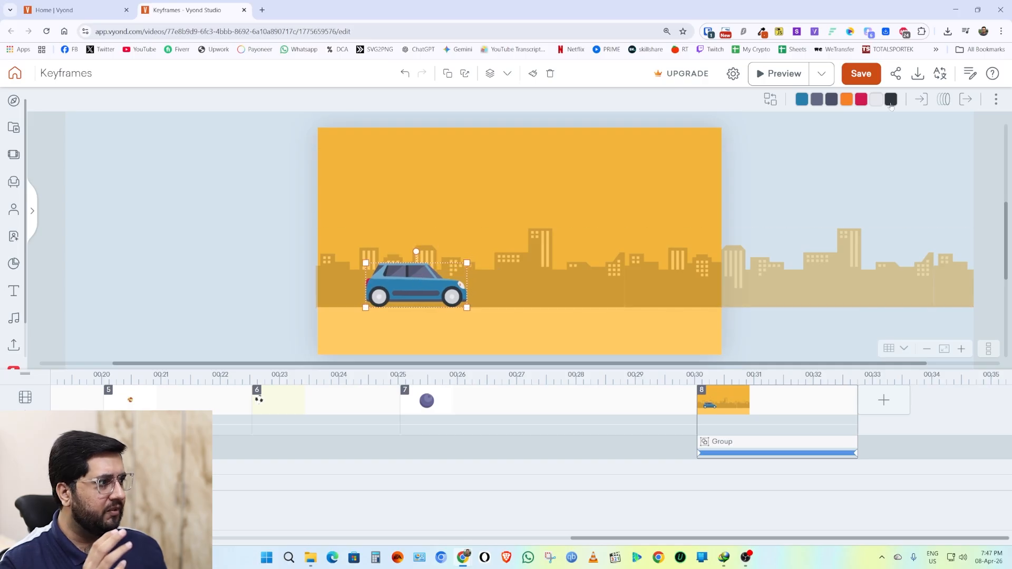
# Apply the Slide - Right enter effect to the car
pyautogui.click(921, 99)
pyautogui.click(847, 314)
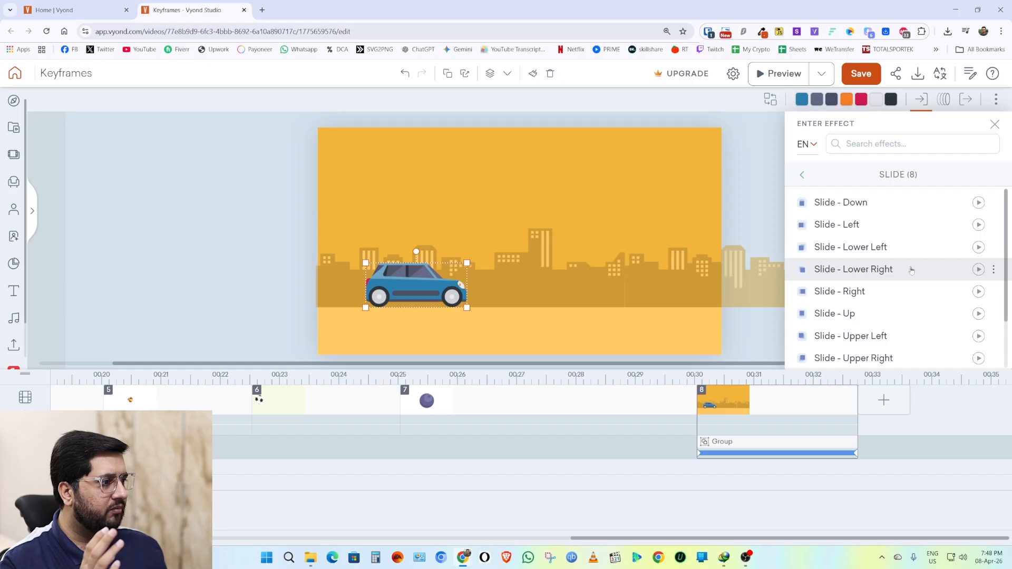
pyautogui.click(875, 293)
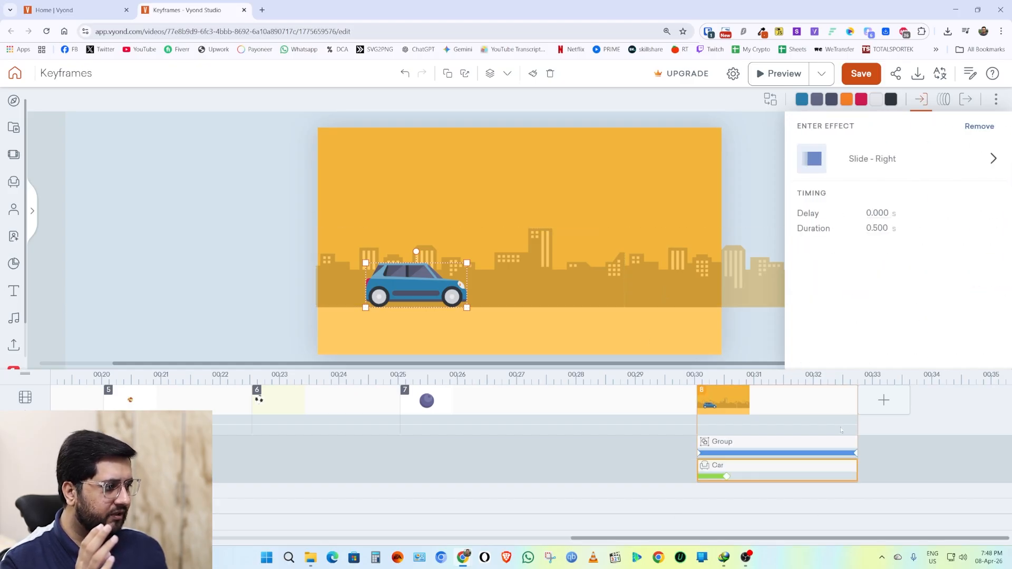
# Extend scene 8 to about the 37-second mark and lengthen the skyline group's motion path to 6.875 seconds
pyautogui.moveTo(855, 406); pyautogui.dragTo(998, 406)
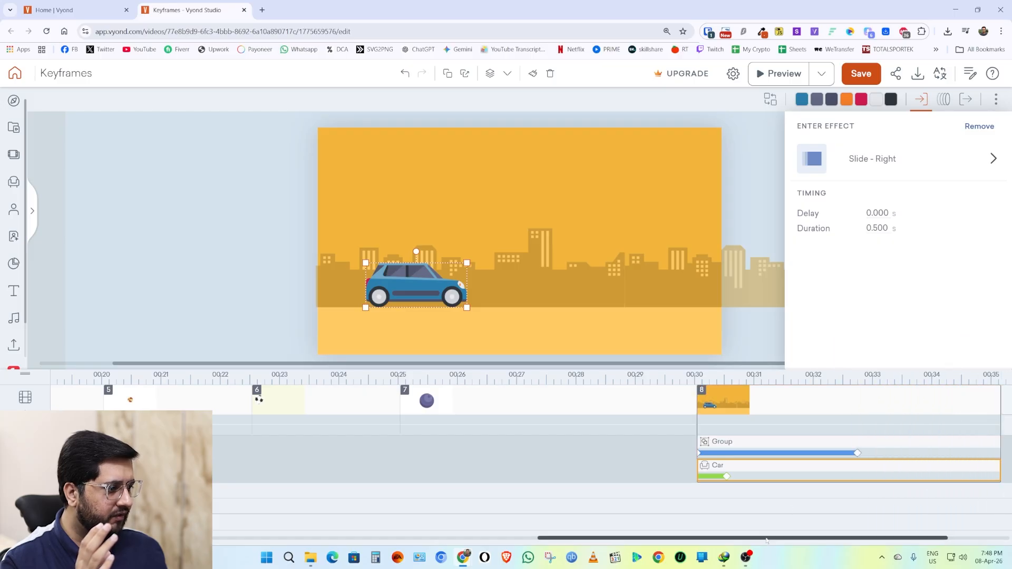
pyautogui.moveTo(857, 538); pyautogui.dragTo(921, 526)
pyautogui.moveTo(857, 406); pyautogui.dragTo(964, 406)
pyautogui.moveTo(790, 538); pyautogui.dragTo(833, 538)
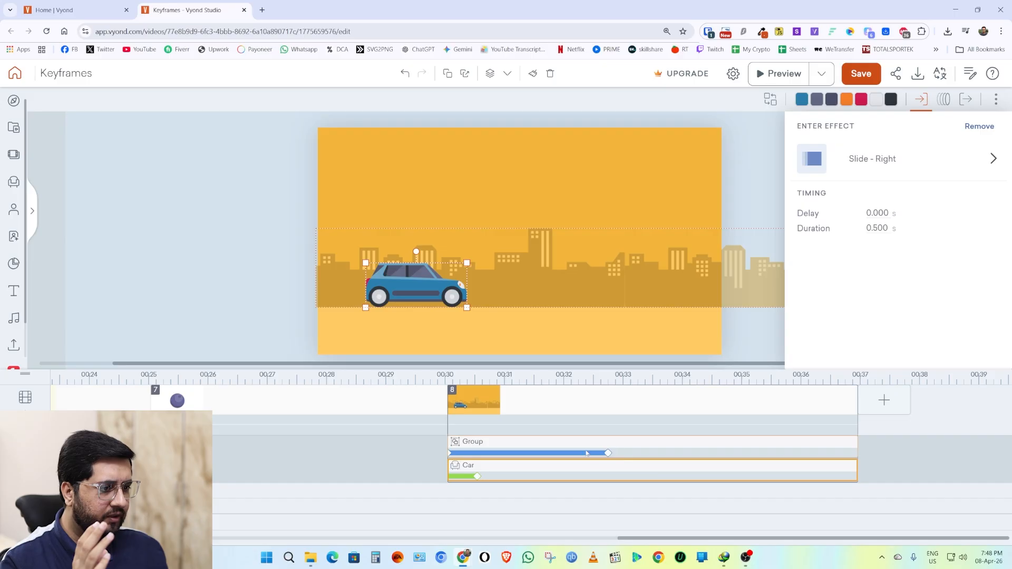
pyautogui.moveTo(609, 453); pyautogui.dragTo(855, 452)
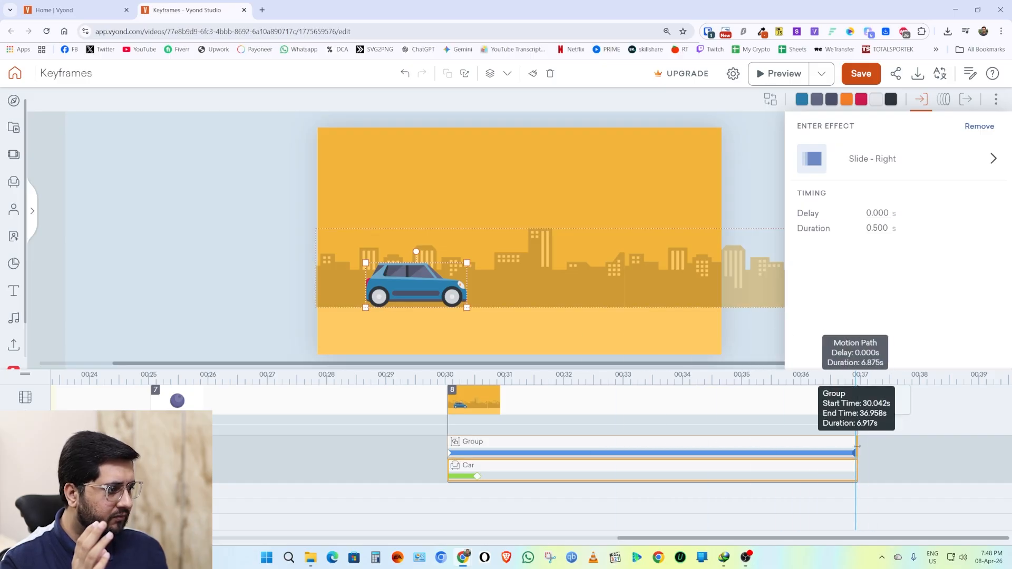
# Add a straight rightward line motion path to the car, running from about the 31-second to the 33-second mark
pyautogui.click(943, 100)
pyautogui.click(887, 168)
pyautogui.click(851, 216)
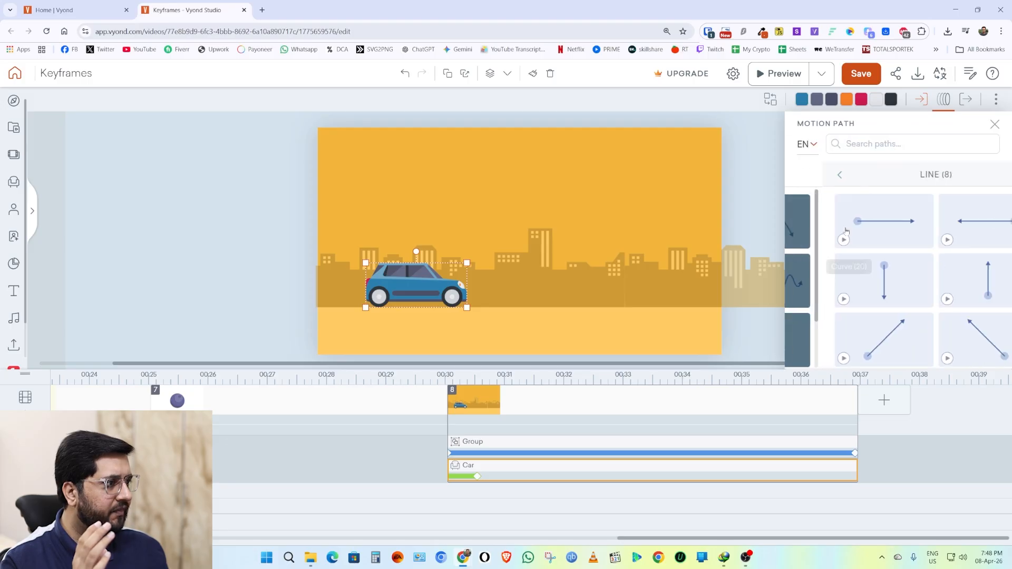
pyautogui.click(847, 220)
pyautogui.moveTo(626, 291); pyautogui.dragTo(658, 295)
pyautogui.moveTo(477, 486); pyautogui.dragTo(502, 487)
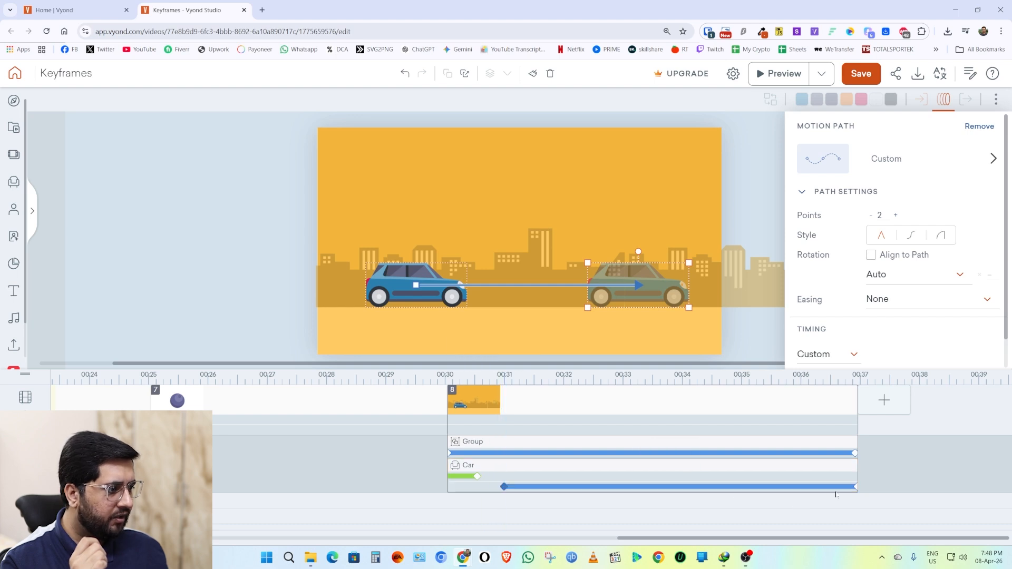
pyautogui.moveTo(855, 486); pyautogui.dragTo(623, 486)
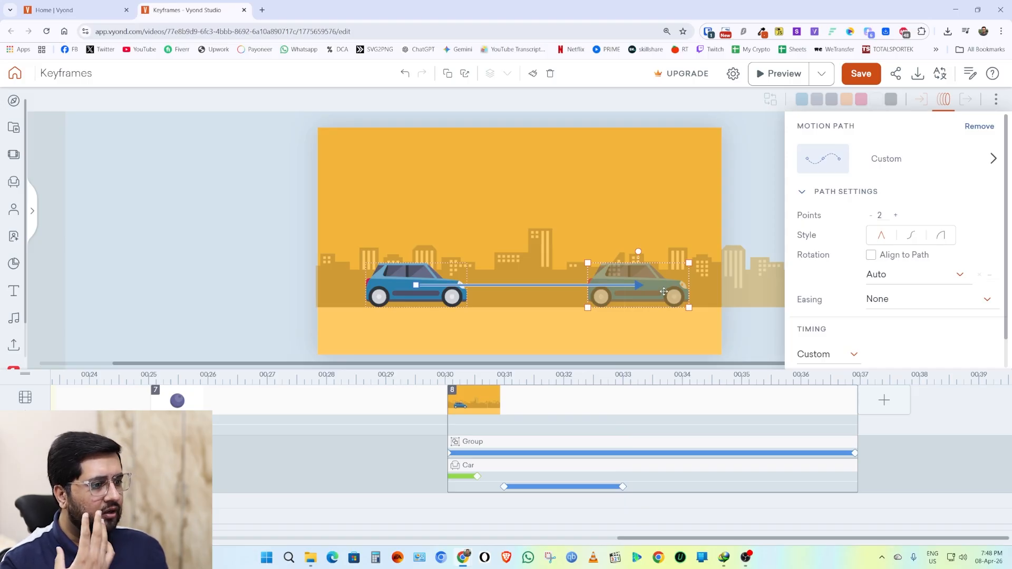
# Add a Slide - Right exit effect to the car, ending at about the 34-second mark, and preview the scene
pyautogui.click(725, 463)
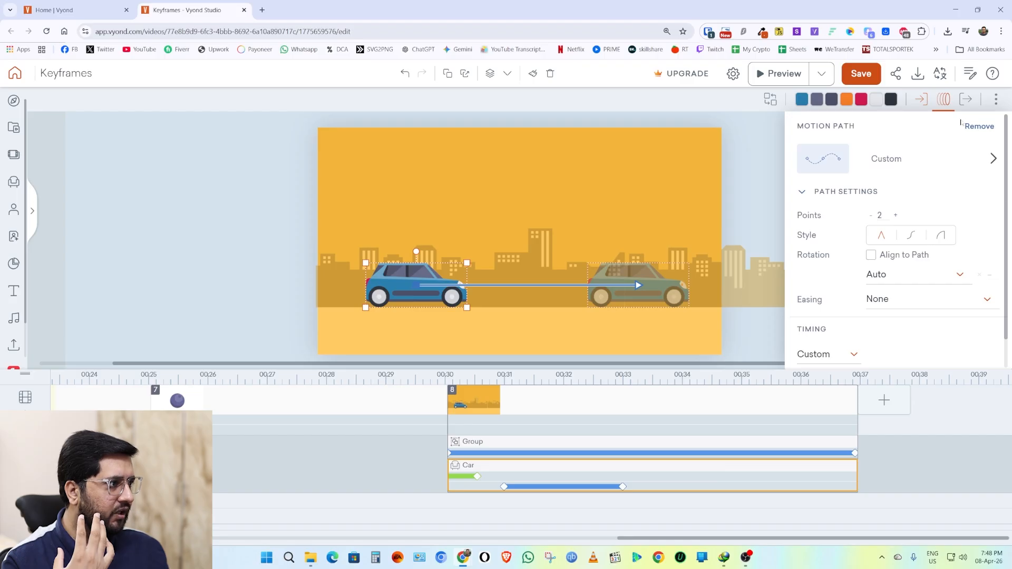
pyautogui.click(965, 100)
pyautogui.click(878, 159)
pyautogui.scroll(-3, 865, 260)
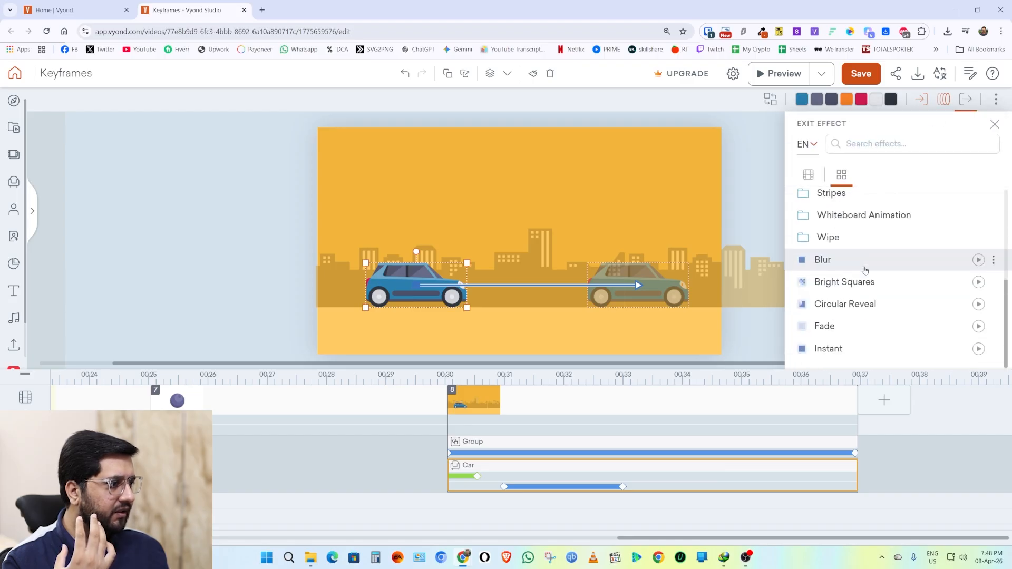
pyautogui.scroll(3, 865, 270)
pyautogui.click(845, 276)
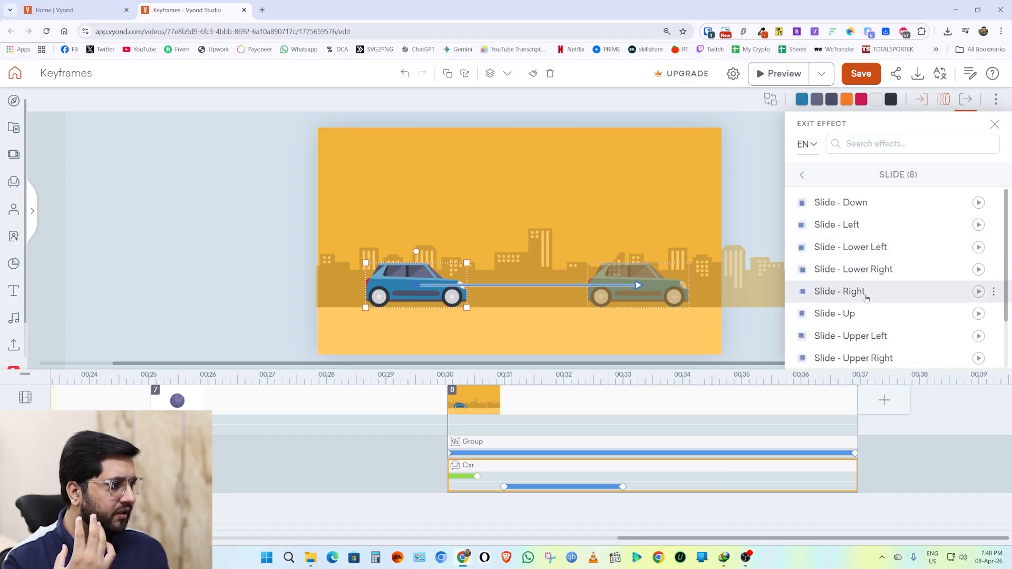
pyautogui.click(853, 292)
pyautogui.moveTo(856, 466); pyautogui.dragTo(682, 469)
pyautogui.click(779, 74)
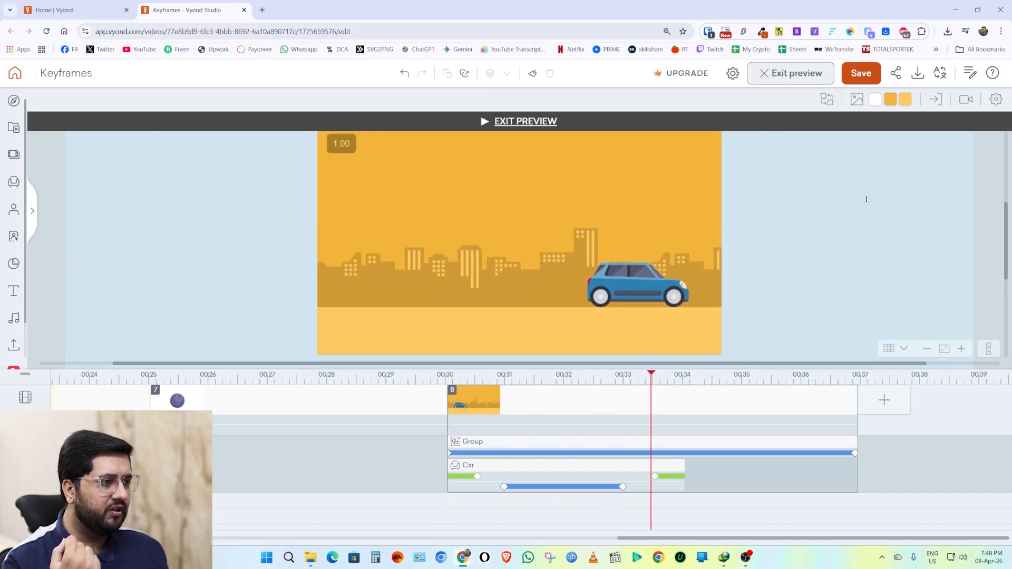
pyautogui.click(792, 74)
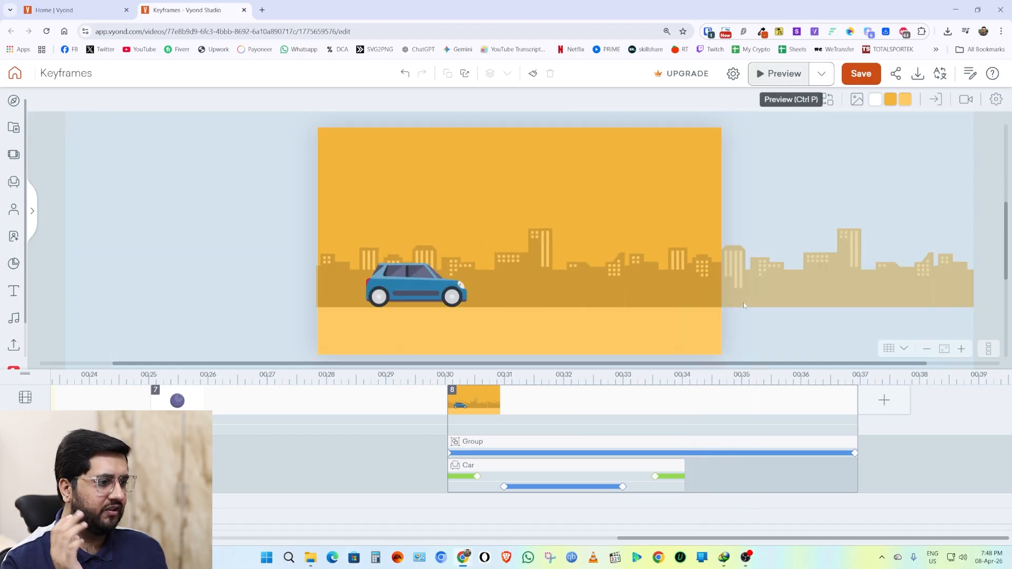
# Retime the car to end at about 36 seconds, with a 1.5-second enter effect and its motion path from about 32.4 to 34.4 seconds
pyautogui.moveTo(684, 469); pyautogui.dragTo(800, 469)
pyautogui.moveTo(590, 487); pyautogui.dragTo(622, 492)
pyautogui.moveTo(478, 476); pyautogui.dragTo(536, 476)
pyautogui.moveTo(639, 487); pyautogui.dragTo(662, 488)
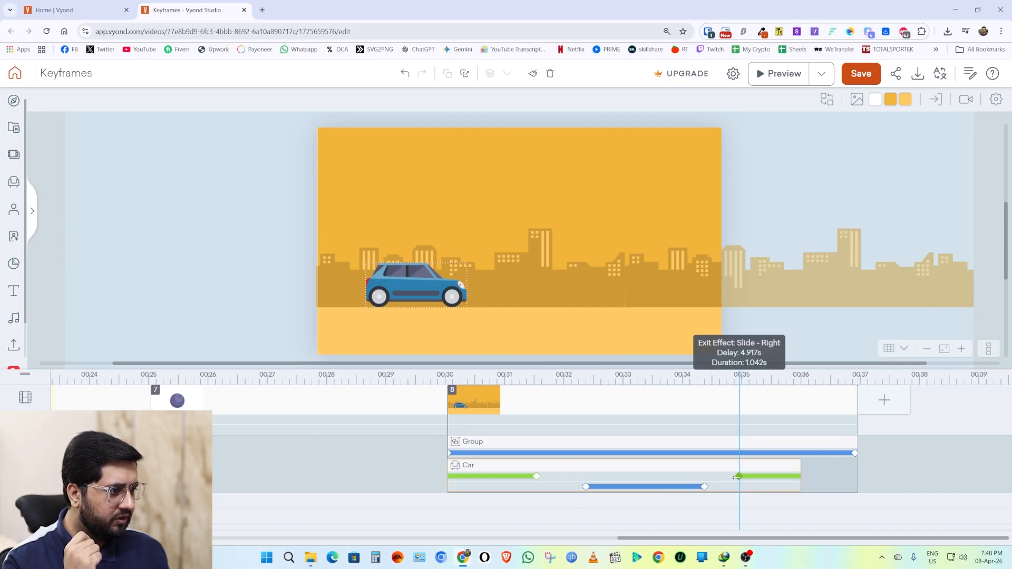